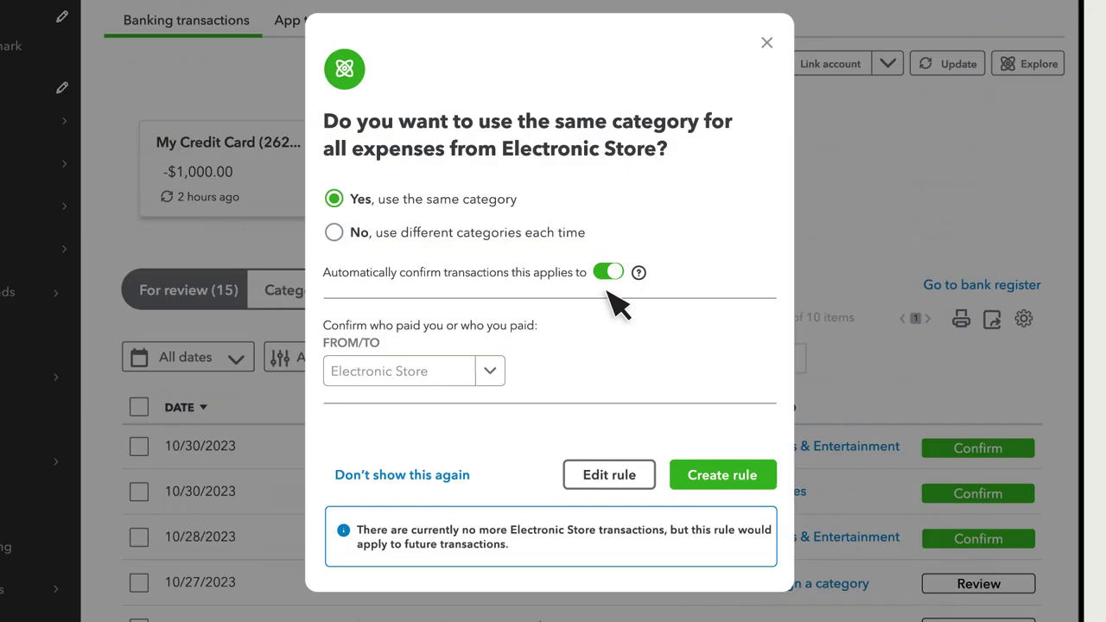
# Create the suggested rule that uses the same category for all Electronic Store expenses, and open the list of bank rules
pyautogui.click(723, 482)
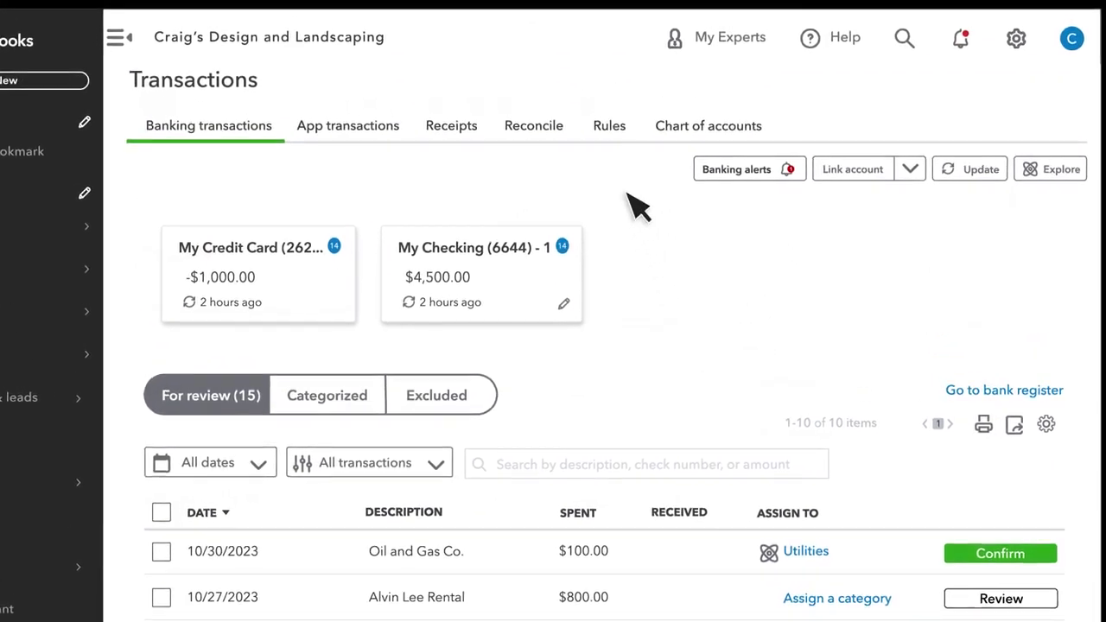
pyautogui.click(609, 129)
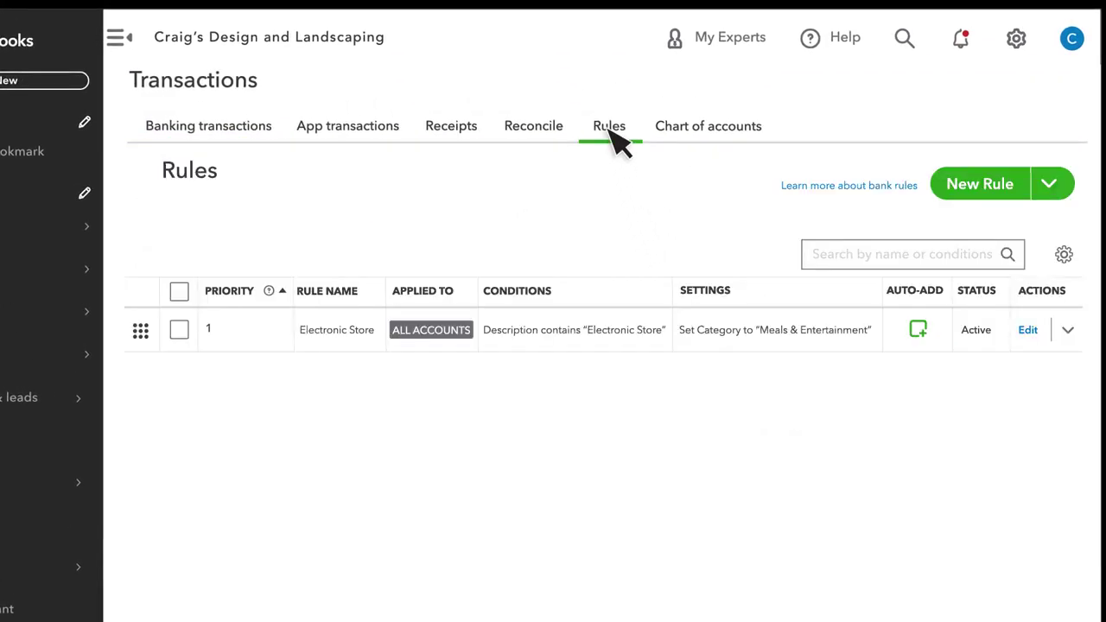
# Start a new bank rule named "Hick's Hardware" and check which bank accounts it applies to
pyautogui.click(989, 192)
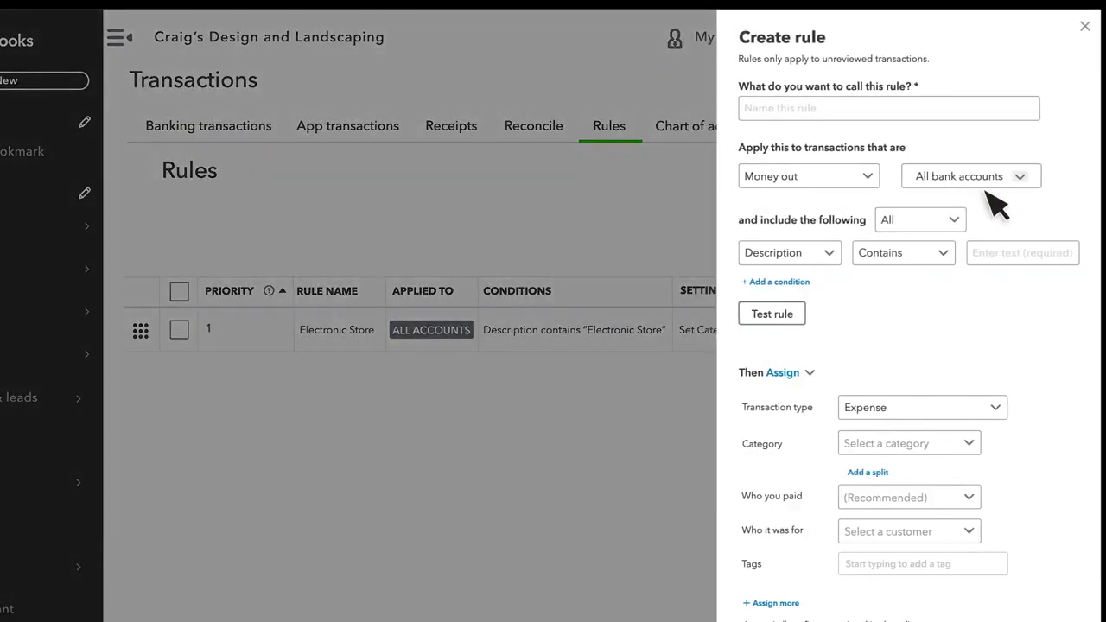
pyautogui.click(786, 109)
pyautogui.write("Hick's Ha")
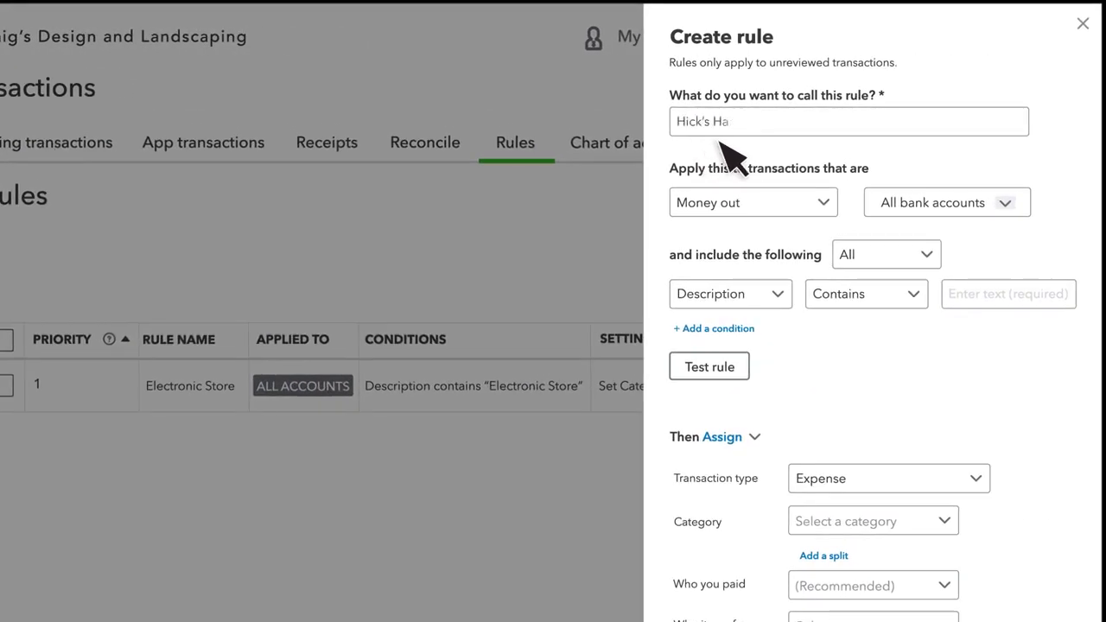
pyautogui.write('rdware')
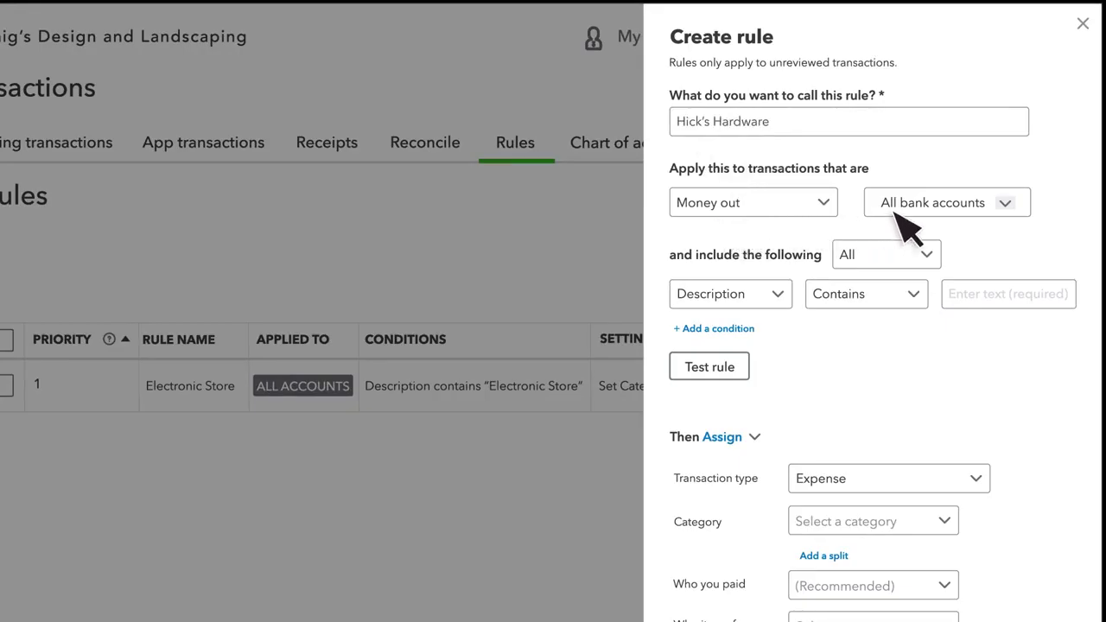
pyautogui.click(1008, 206)
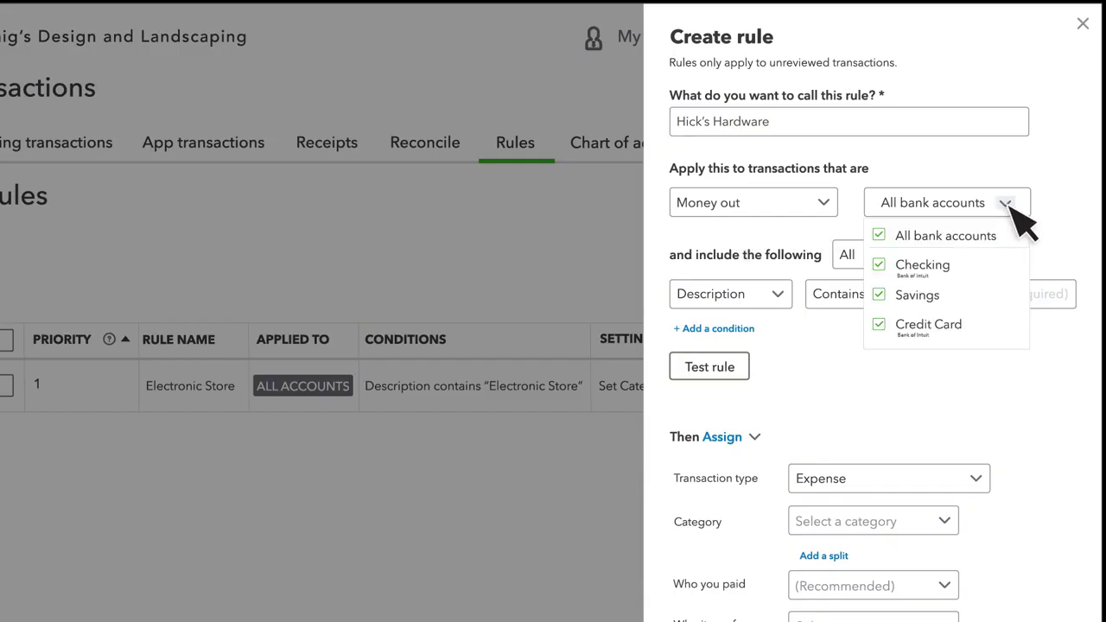
pyautogui.click(1006, 204)
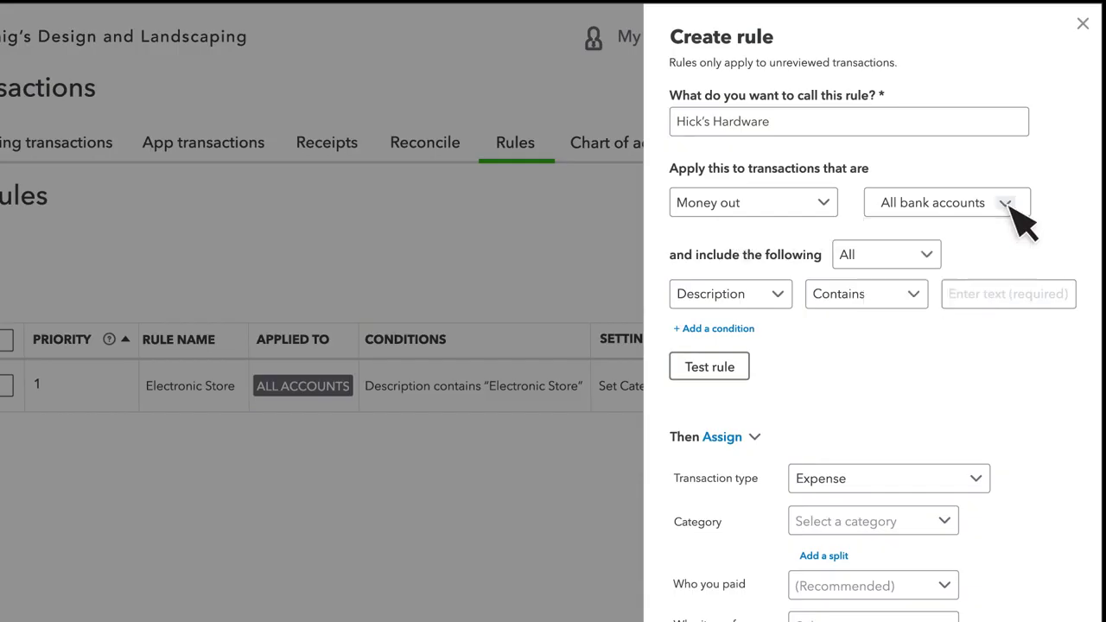
# Set the rule's condition to Description contains "Hick's Hardware" and test the rule against the unreviewed transactions
pyautogui.click(777, 295)
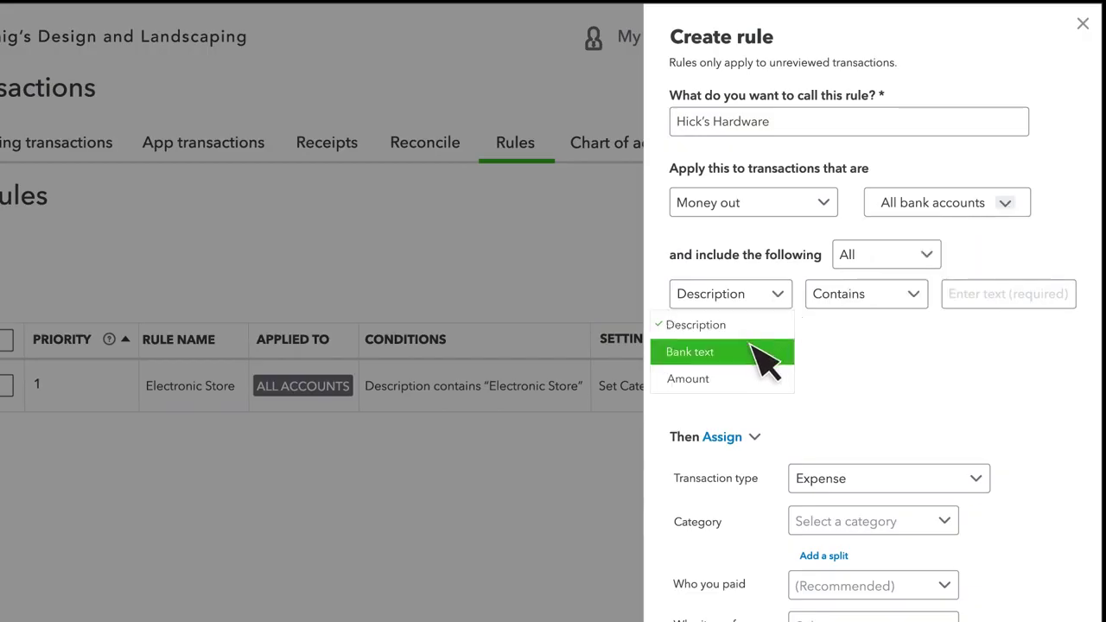
pyautogui.click(827, 333)
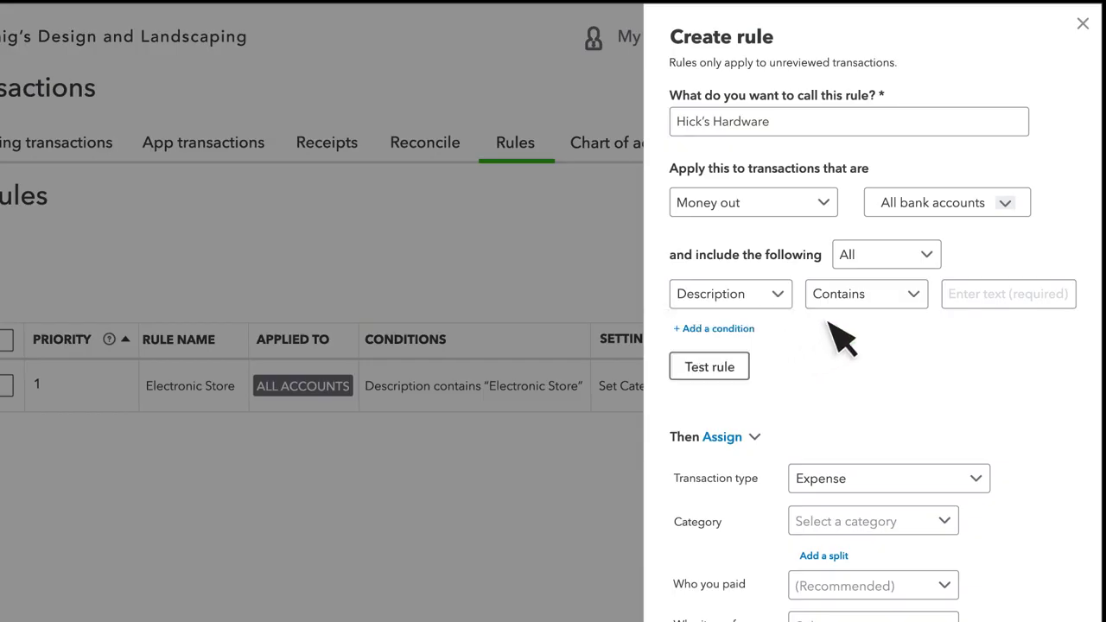
pyautogui.click(914, 293)
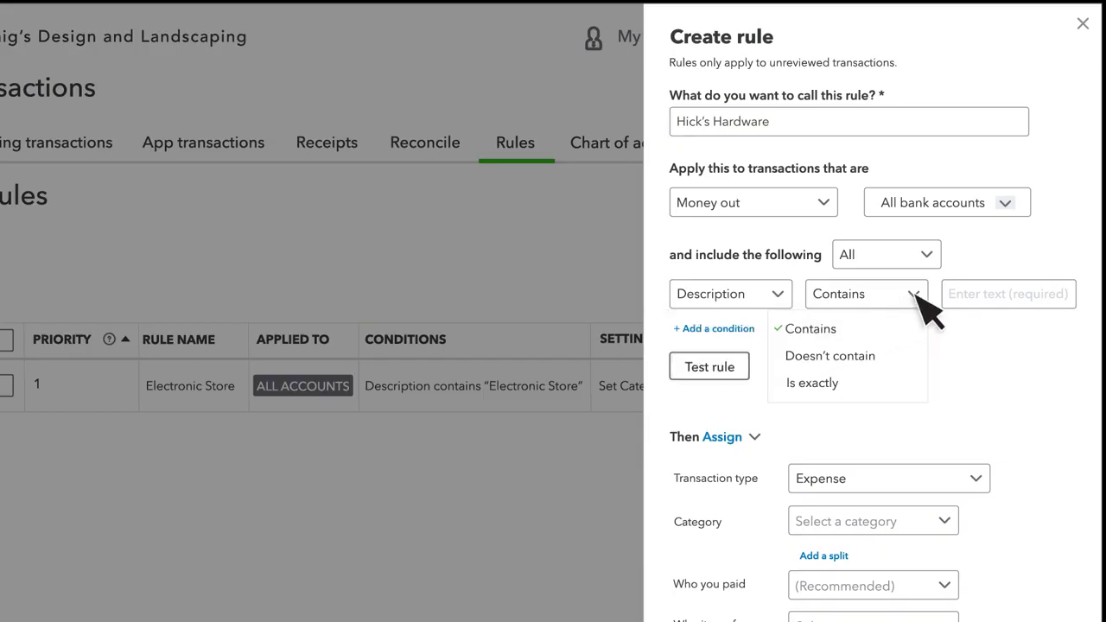
pyautogui.click(914, 294)
pyautogui.click(981, 302)
pyautogui.write("Hick's Hardware")
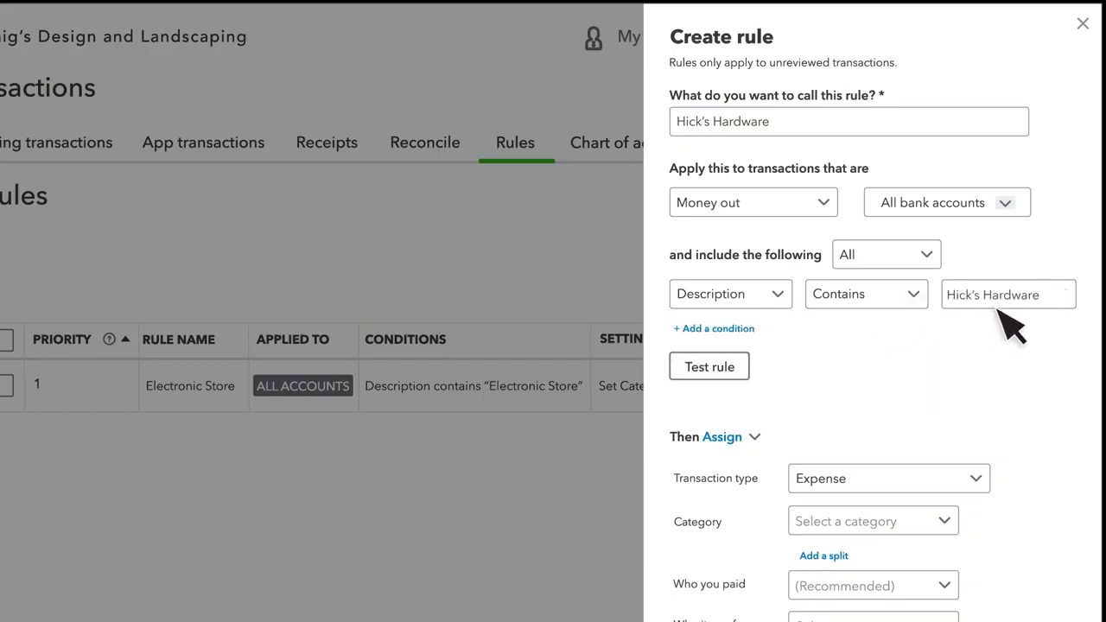
pyautogui.click(782, 298)
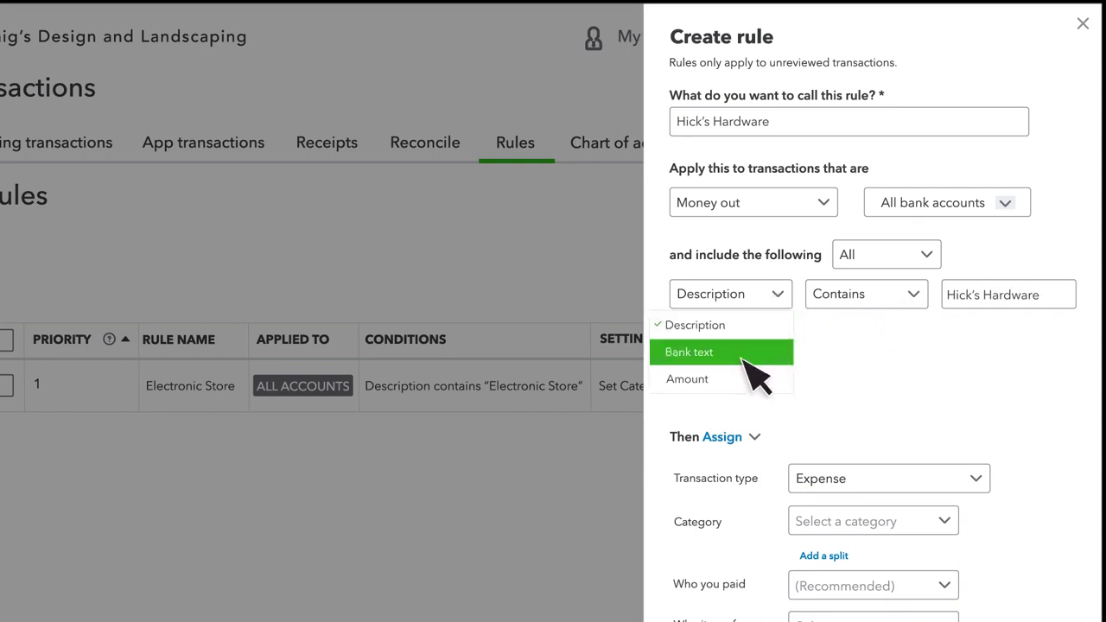
pyautogui.click(783, 296)
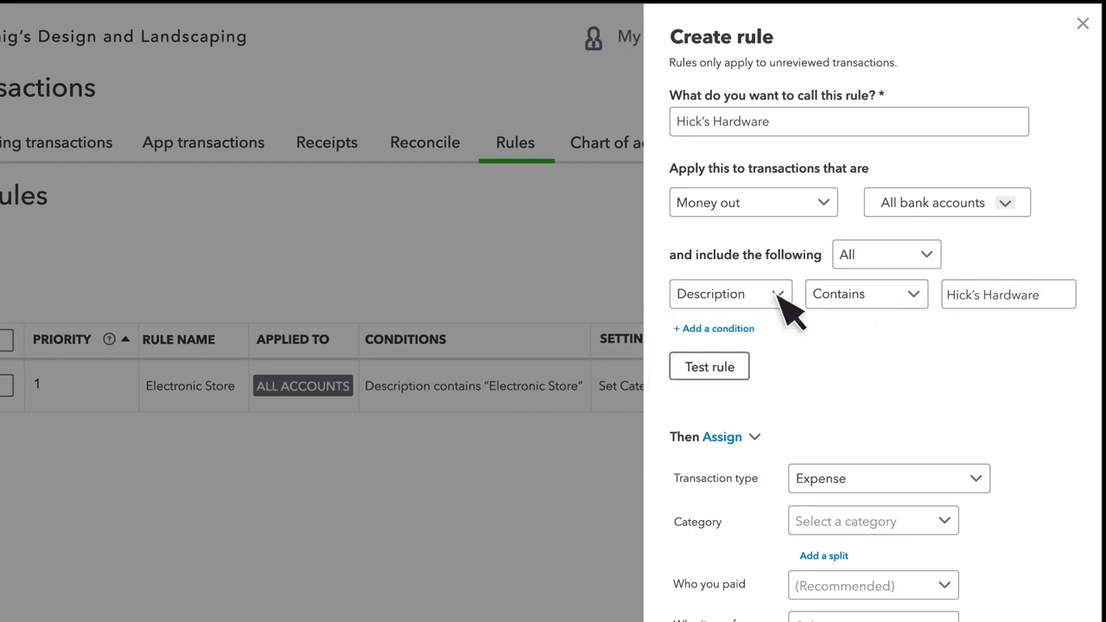
pyautogui.click(712, 372)
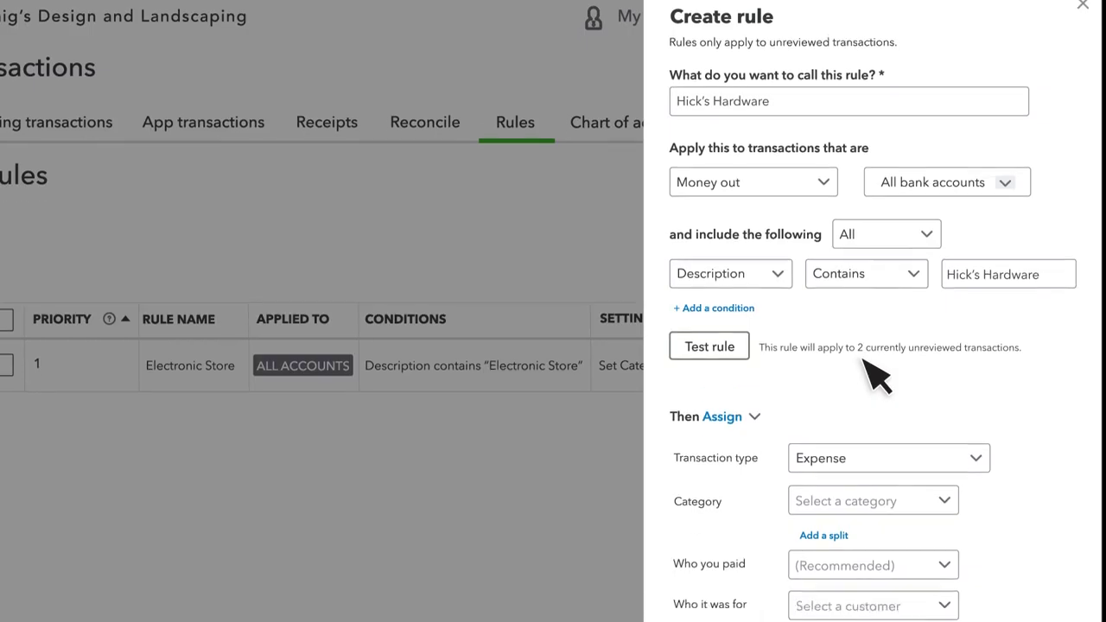
# Assign the category Cost of Goods Sold and the payee Hick's Hardware to the rule, and save it
pyautogui.click(979, 206)
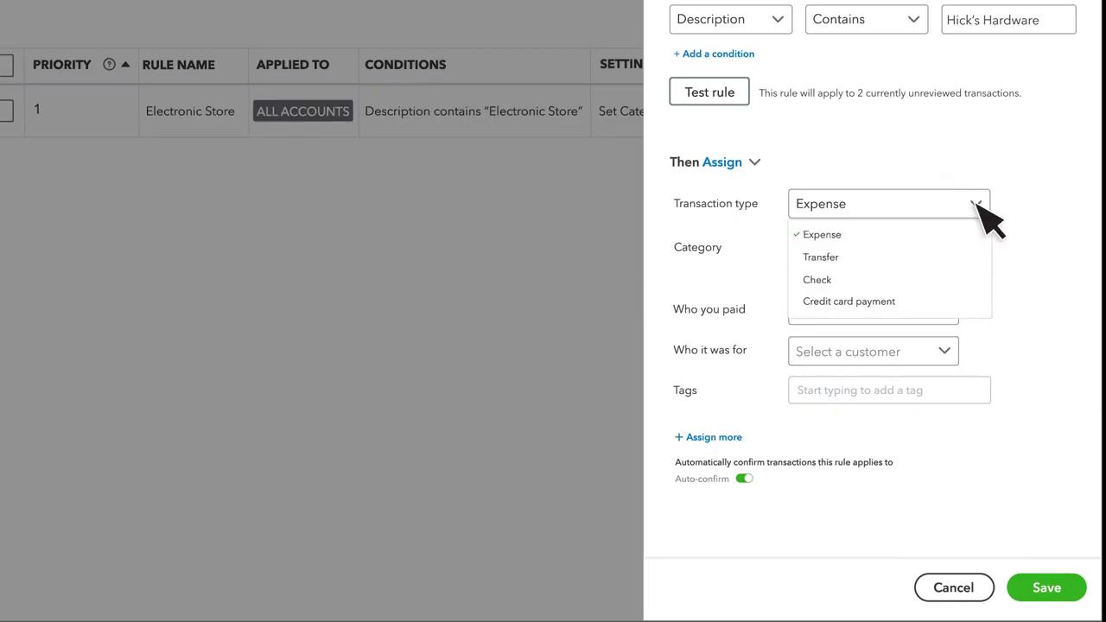
pyautogui.click(978, 204)
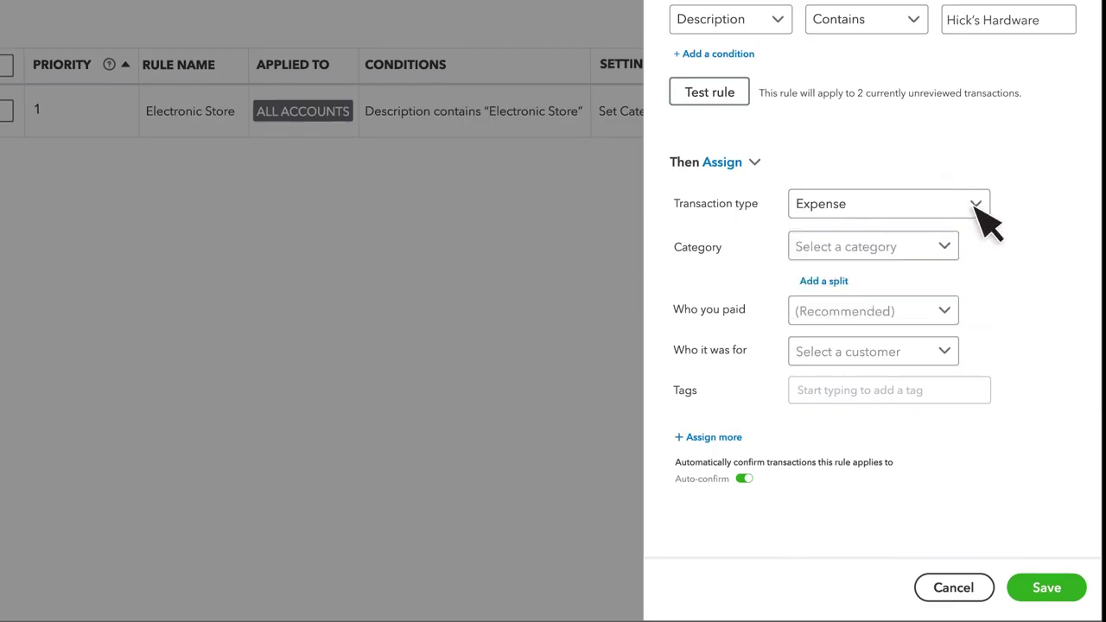
pyautogui.click(943, 246)
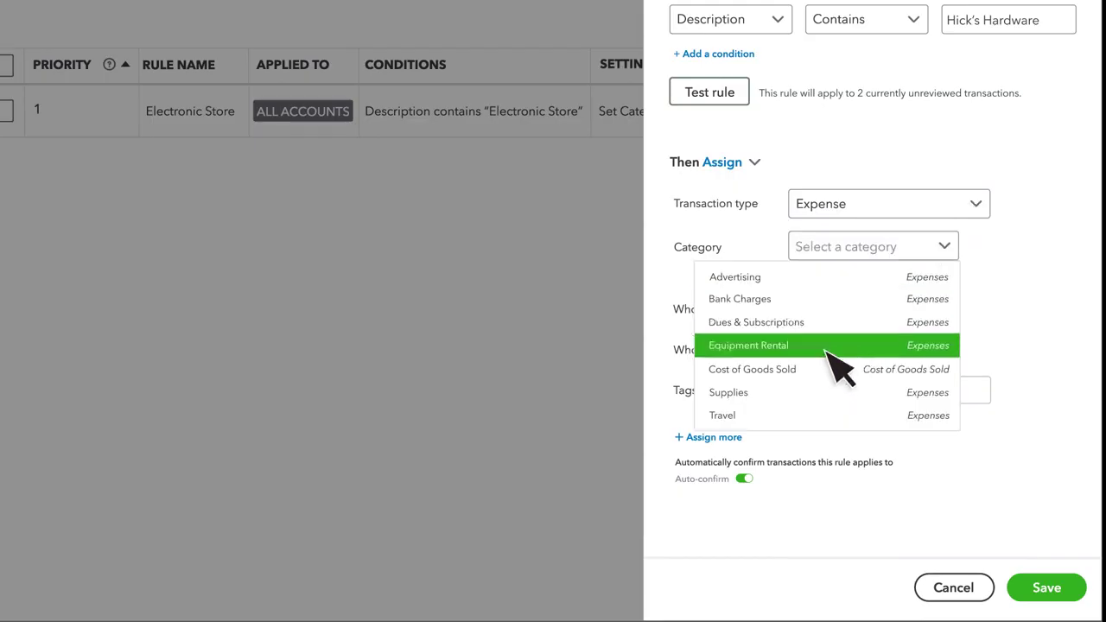
pyautogui.click(807, 369)
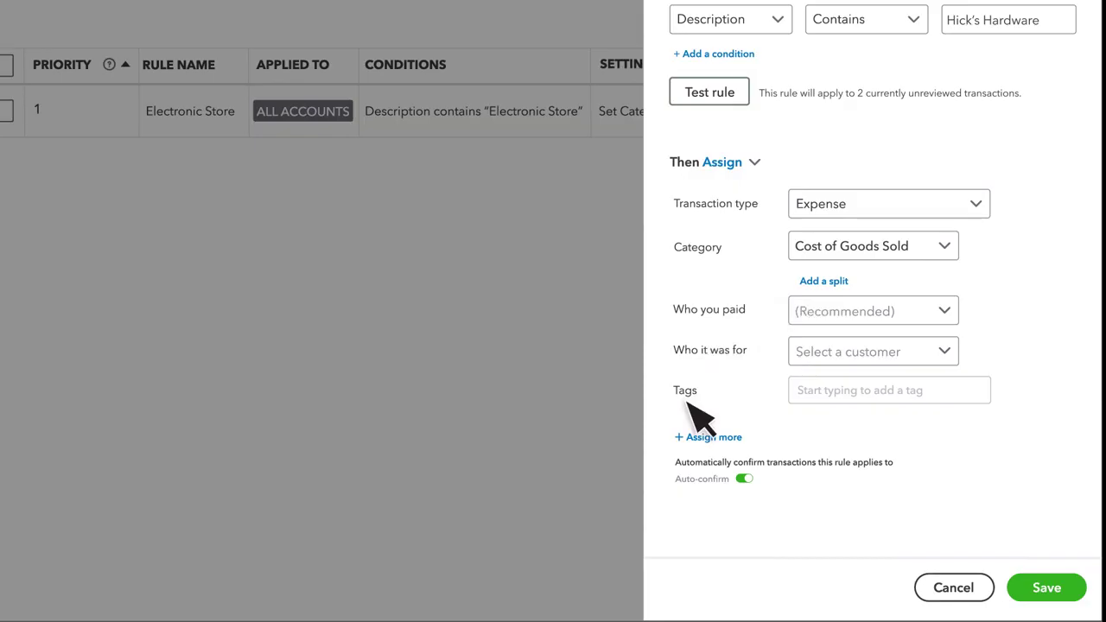
pyautogui.click(823, 324)
pyautogui.write("Hick's Hardware")
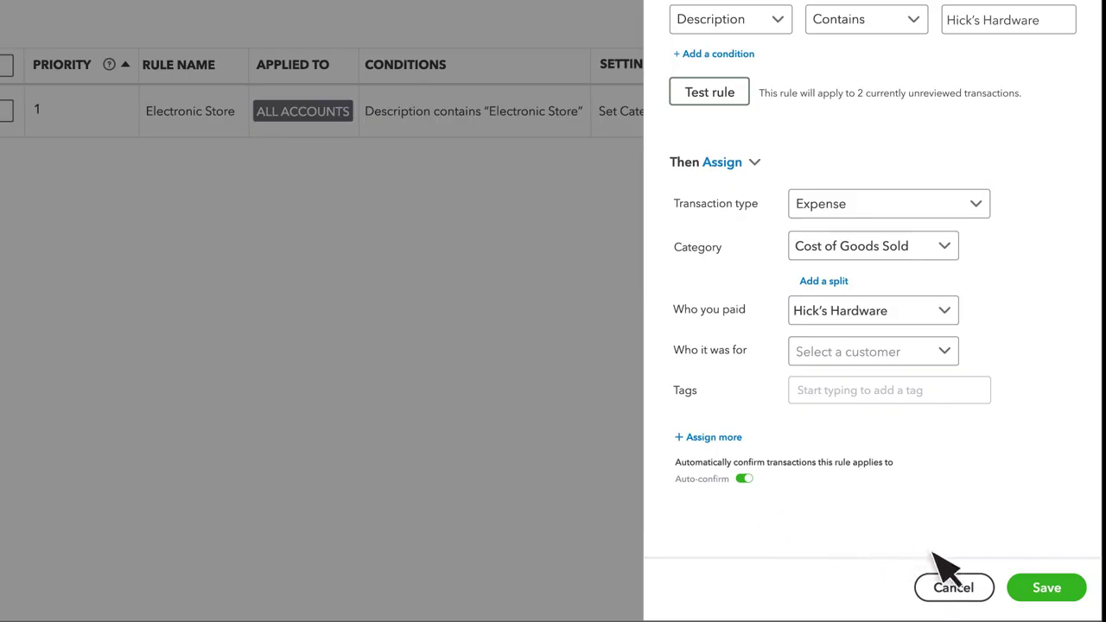
pyautogui.click(1048, 590)
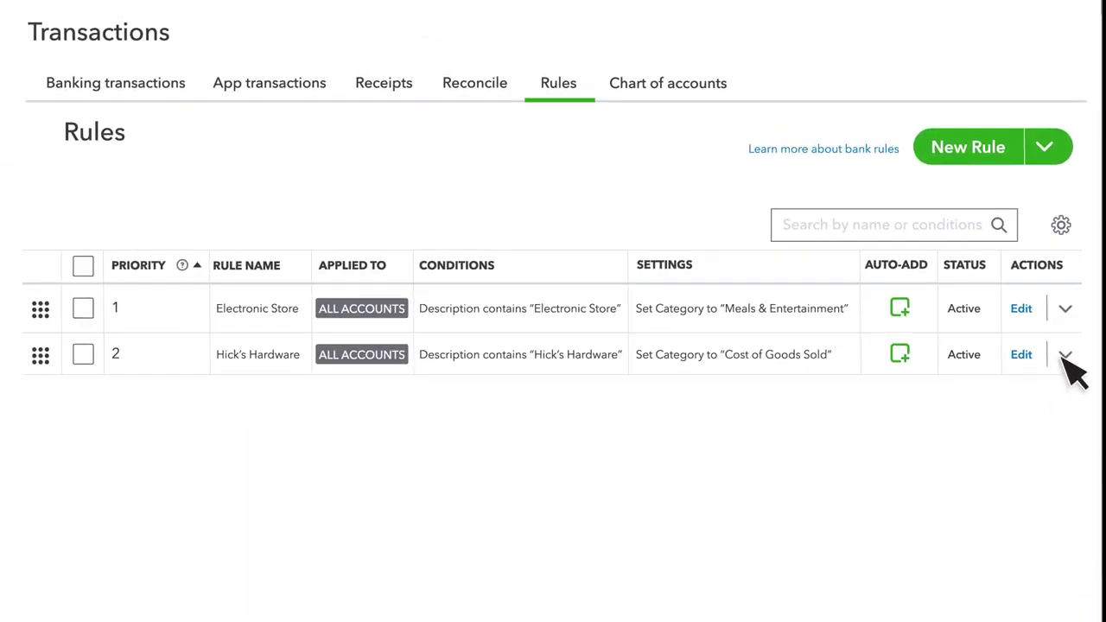
# Check the extra actions for the Hick's Hardware rule, and move that rule above the Electronic Store rule
pyautogui.click(1066, 356)
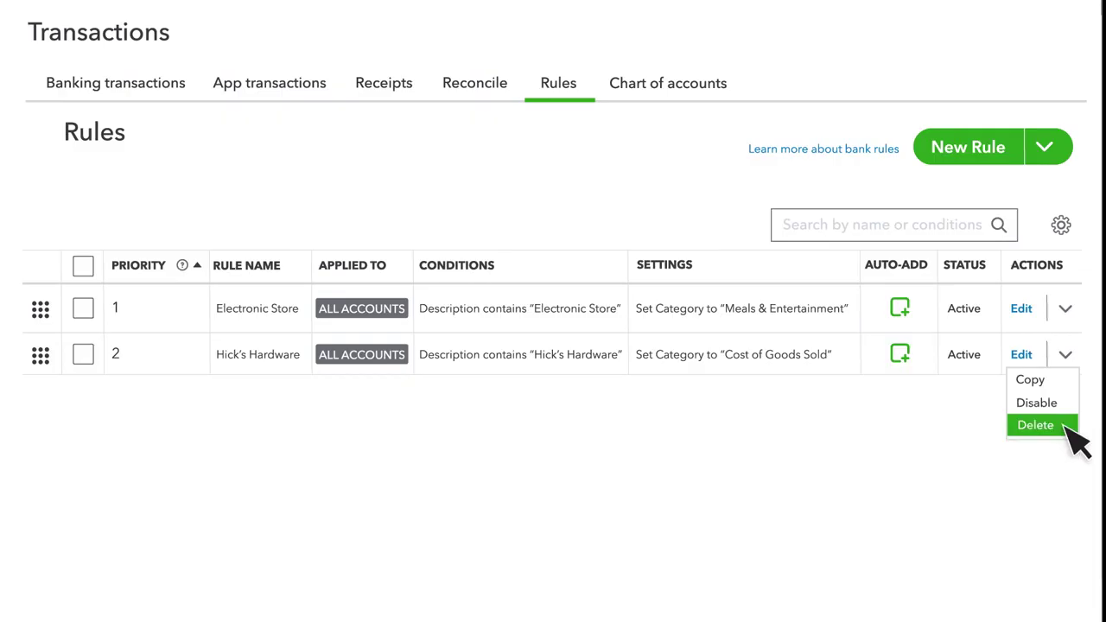
pyautogui.click(1066, 358)
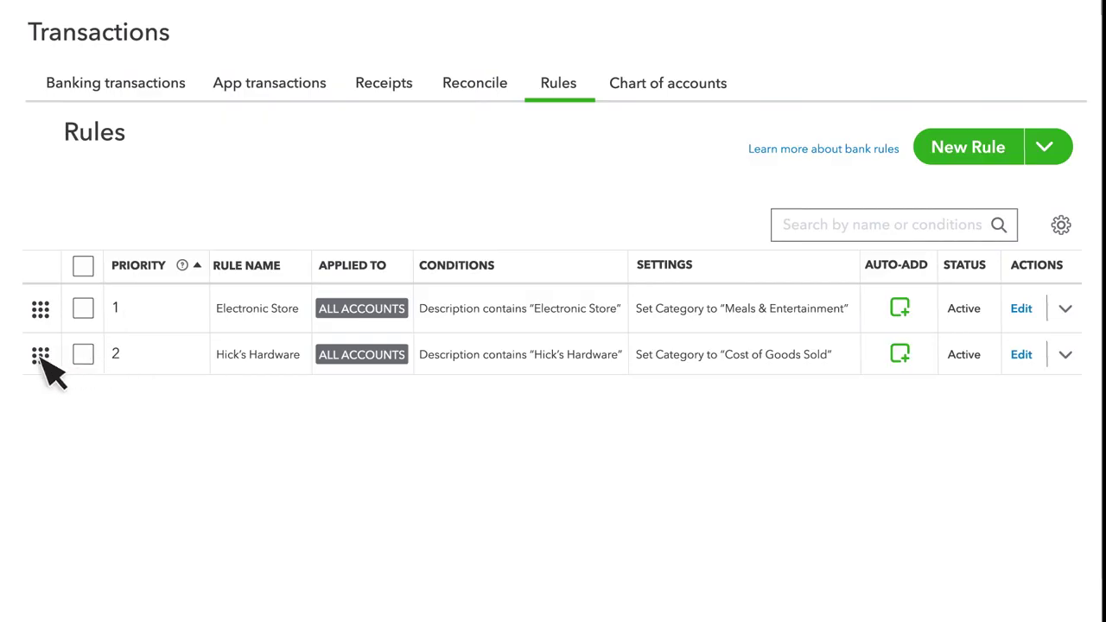
pyautogui.moveTo(41, 354); pyautogui.dragTo(42, 316)
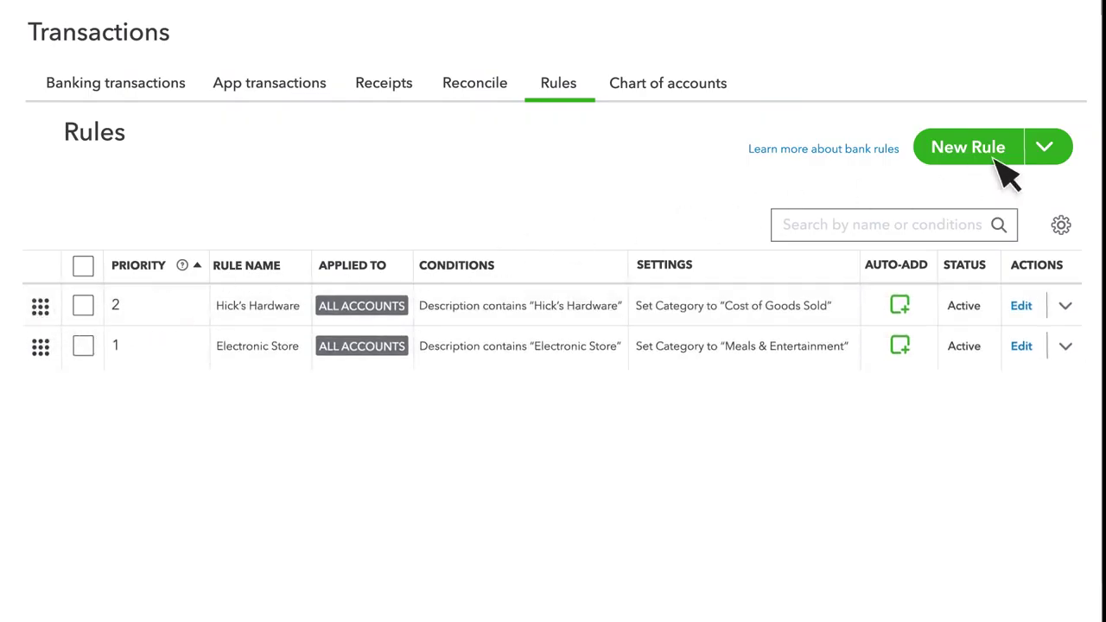
pyautogui.click(1045, 148)
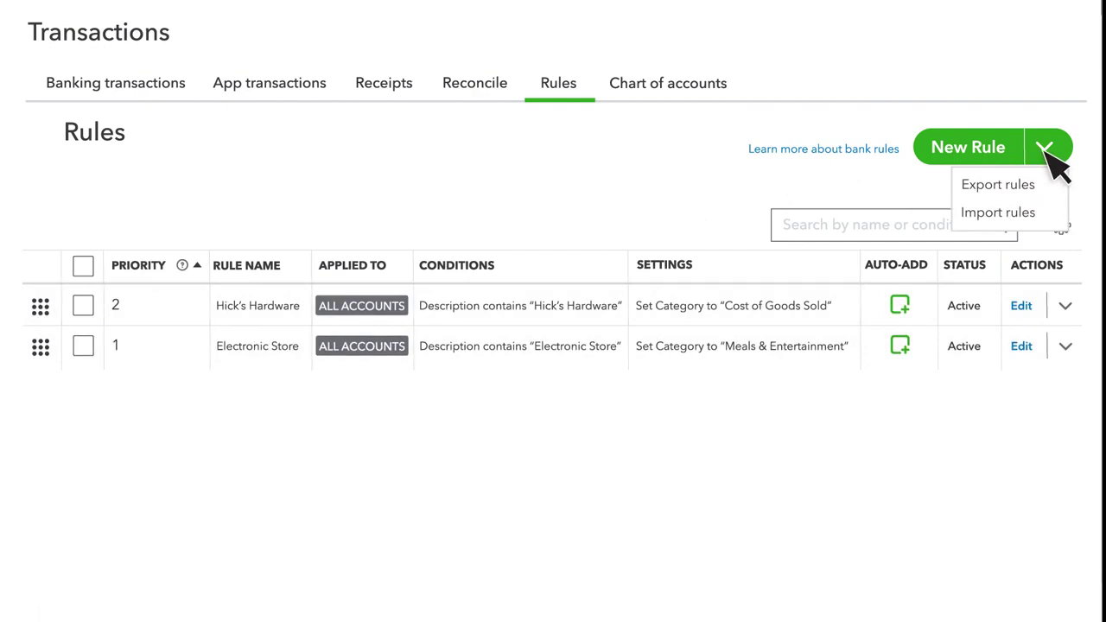
pyautogui.click(1050, 156)
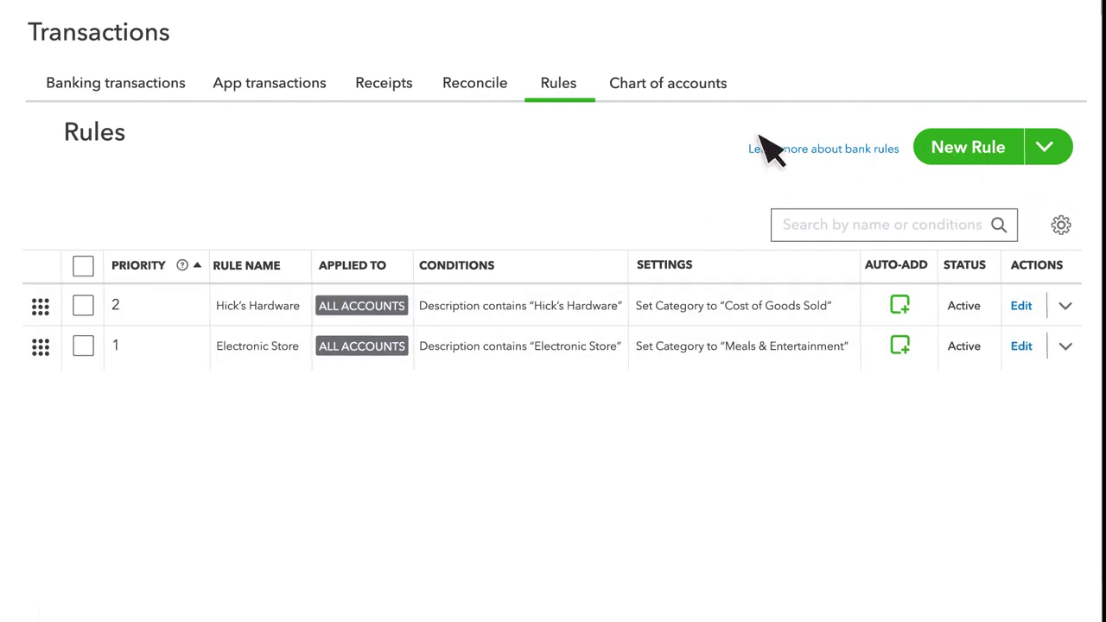
# Return to the banking transactions and display the categorized ones to see how the rules were applied
pyautogui.click(106, 93)
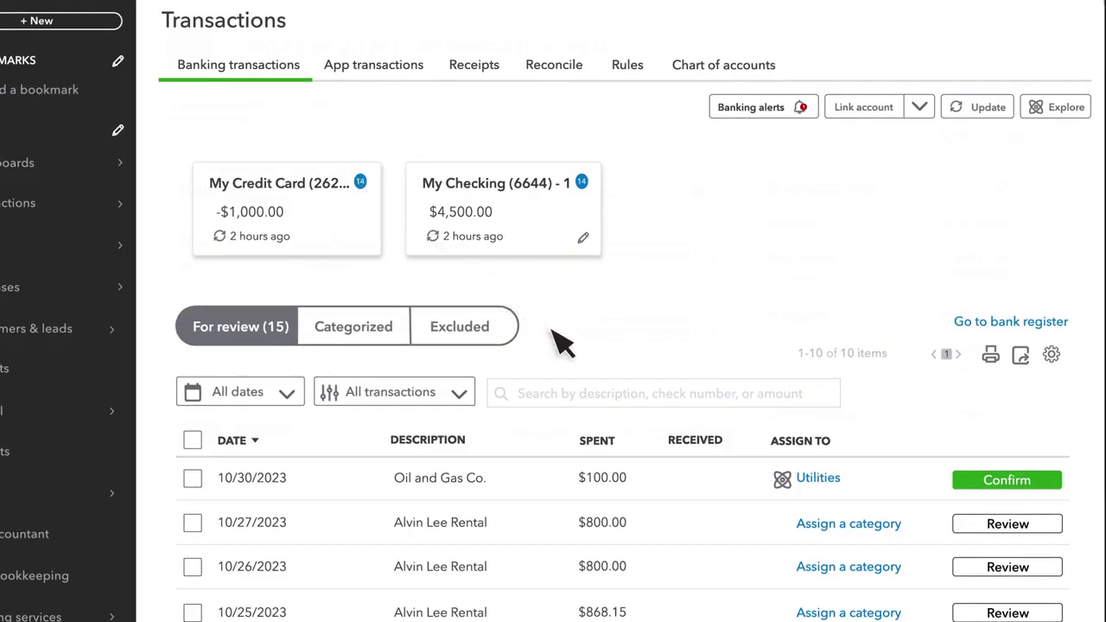
pyautogui.click(353, 330)
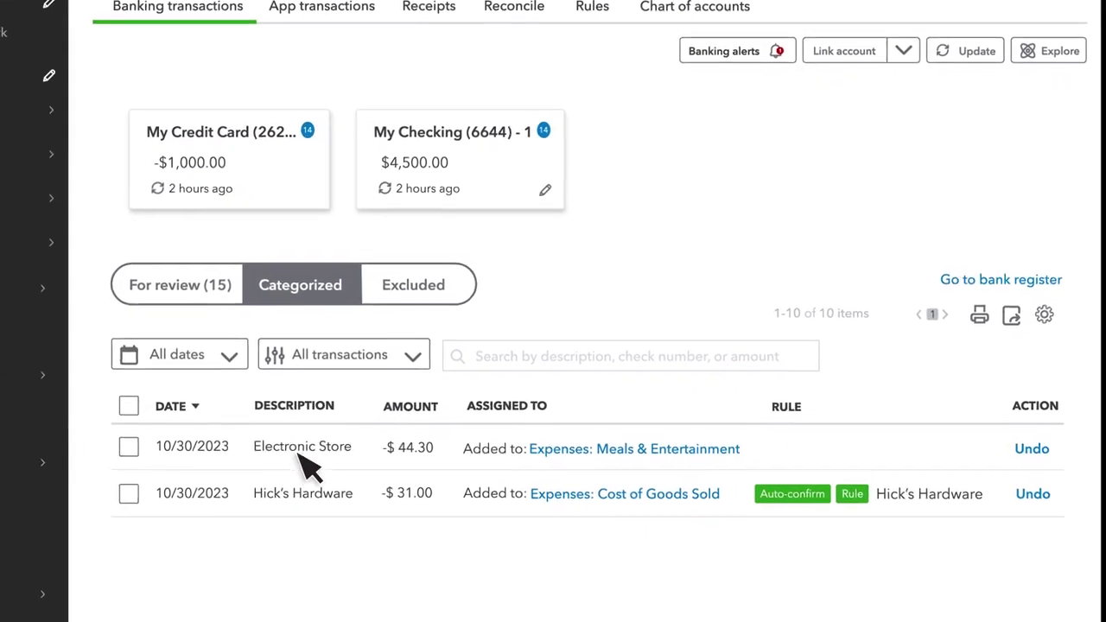